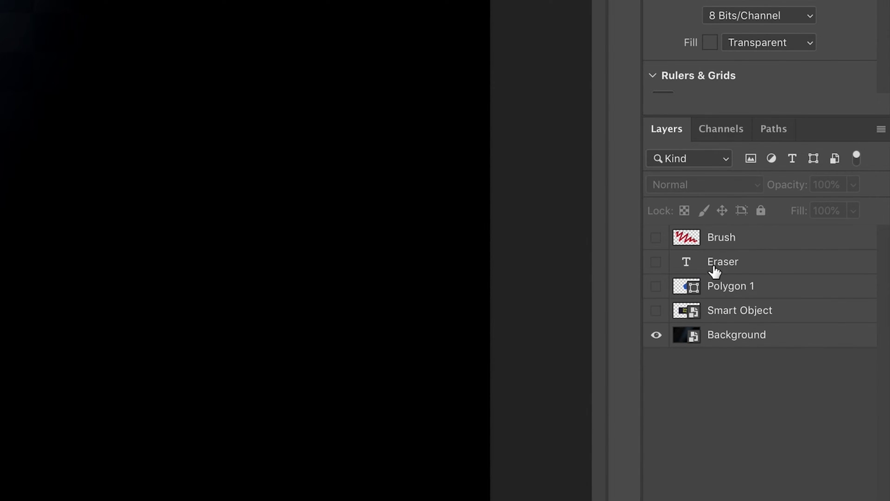
Turn on the Brush layer's visibility to reveal its thick red zigzag stroke
click(656, 238)
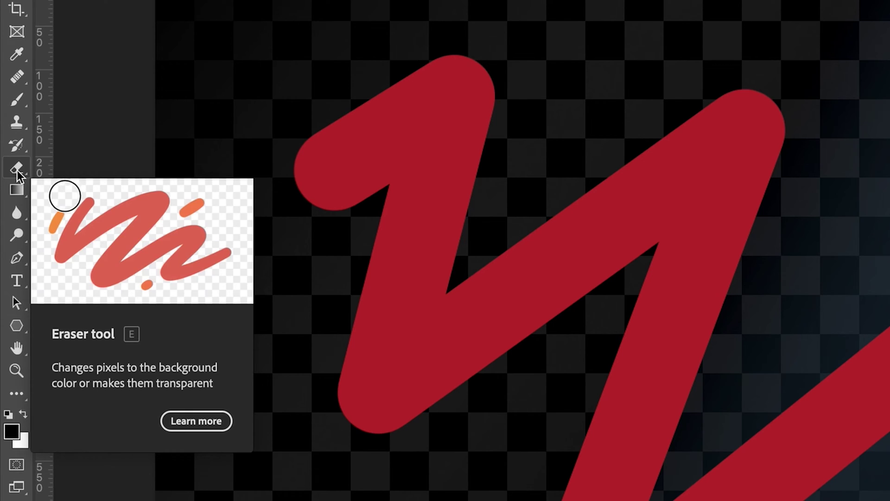
Pick the standard Eraser Tool from the eraser variants in the toolbar
click(18, 172)
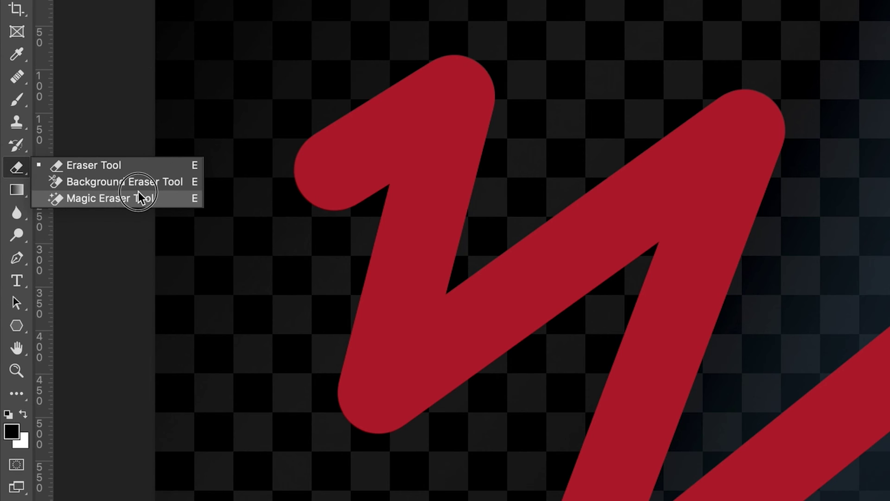
click(105, 165)
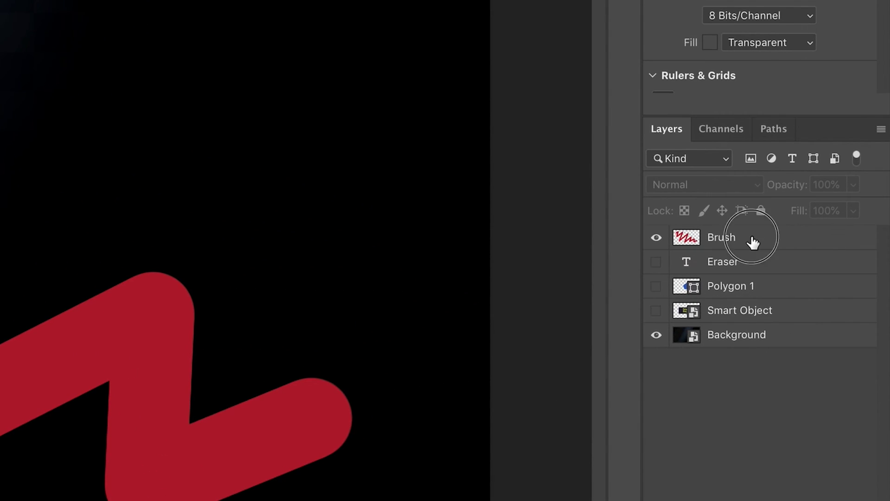
Make the Brush layer the active layer for erasing
click(753, 242)
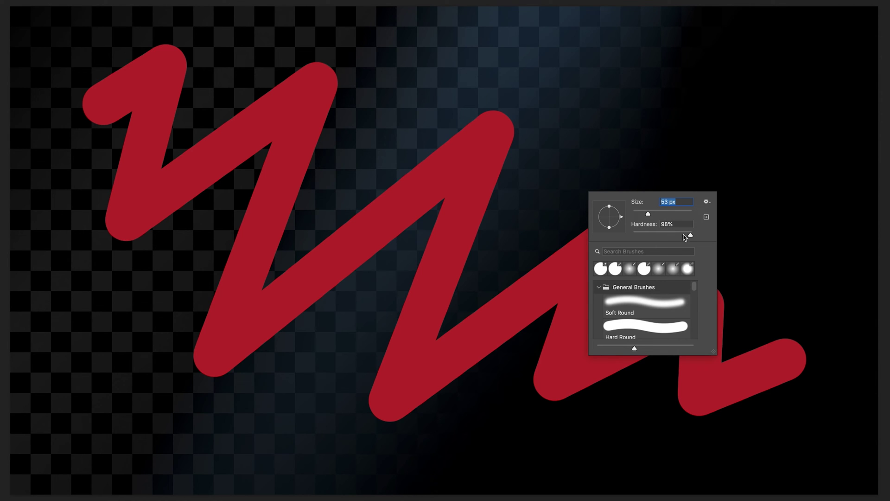
Soften the eraser's Hardness from 100% down to about 27%
drag(691, 237, 693, 235)
drag(693, 235, 650, 236)
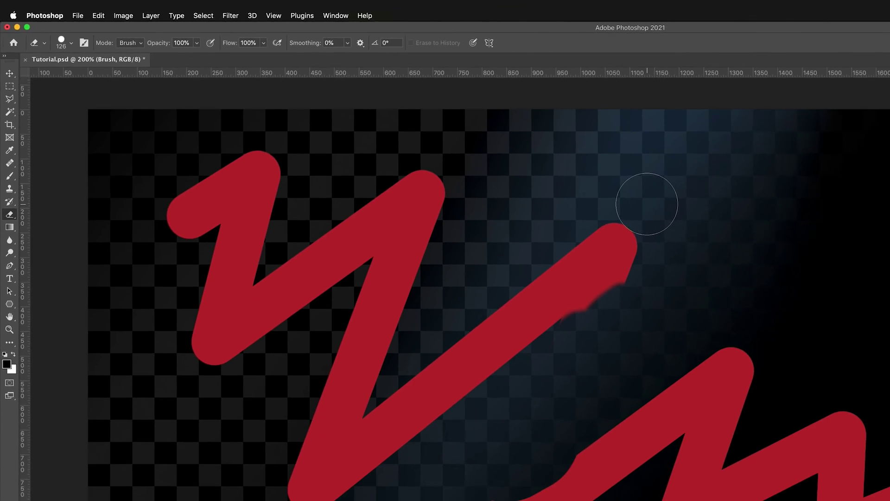
Erase the stroke's upper-right end, fade the thin stroke at 40% opacity, then restore 100%
mouse_move(647, 204)
mouse_down()
mouse_move(630, 299)
mouse_move(582, 318)
mouse_up()
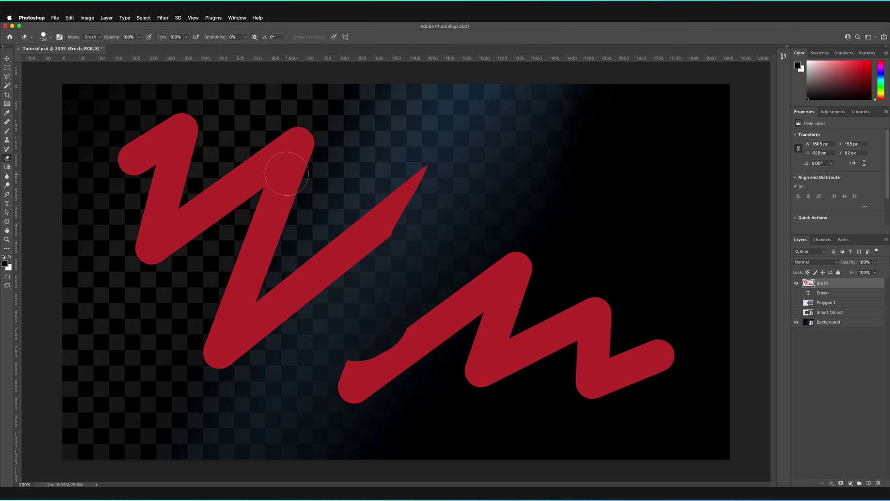
drag(115, 37, 93, 38)
drag(433, 168, 374, 254)
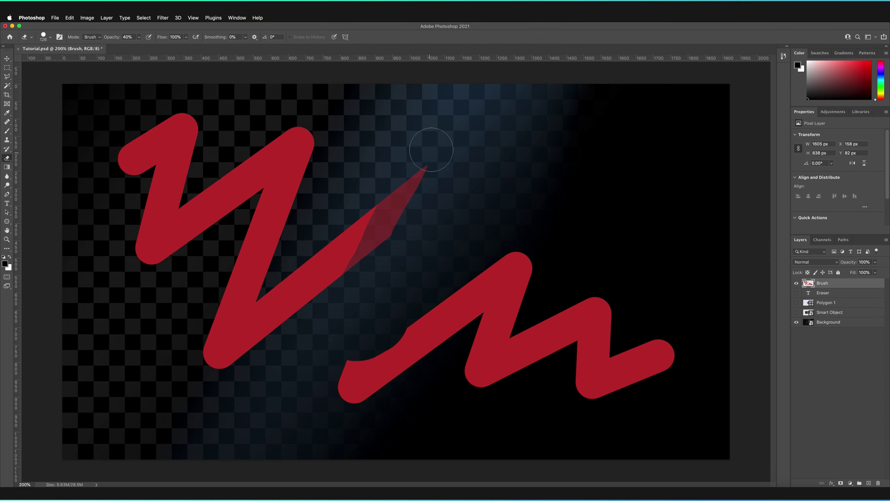
mouse_move(432, 145)
mouse_down()
mouse_move(403, 199)
mouse_move(386, 275)
mouse_up()
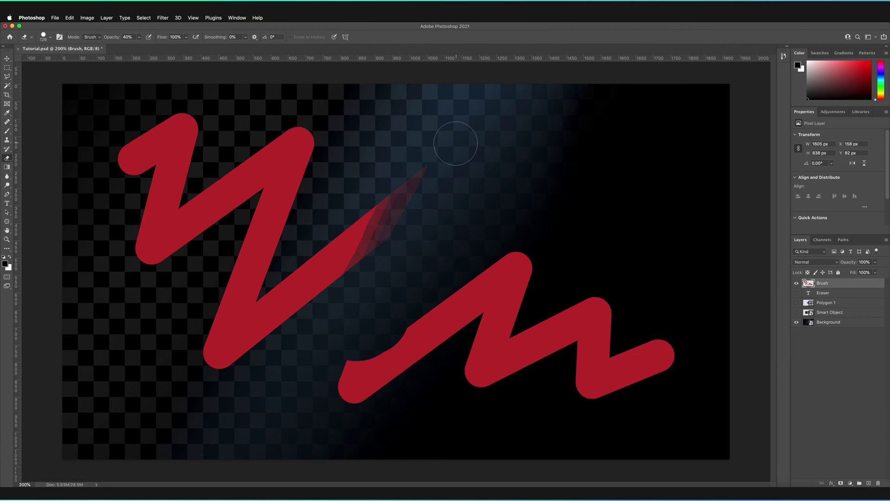
mouse_move(449, 155)
mouse_down()
mouse_move(399, 257)
mouse_move(446, 142)
mouse_move(397, 260)
mouse_move(458, 135)
mouse_move(397, 255)
mouse_up()
drag(110, 38, 155, 39)
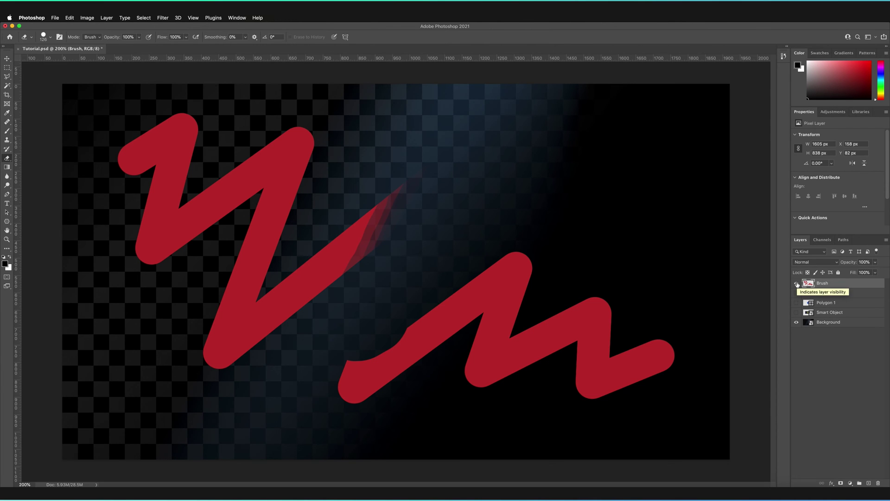
Hide the Brush layer, show the purple Eraser text layer, and select it
click(798, 284)
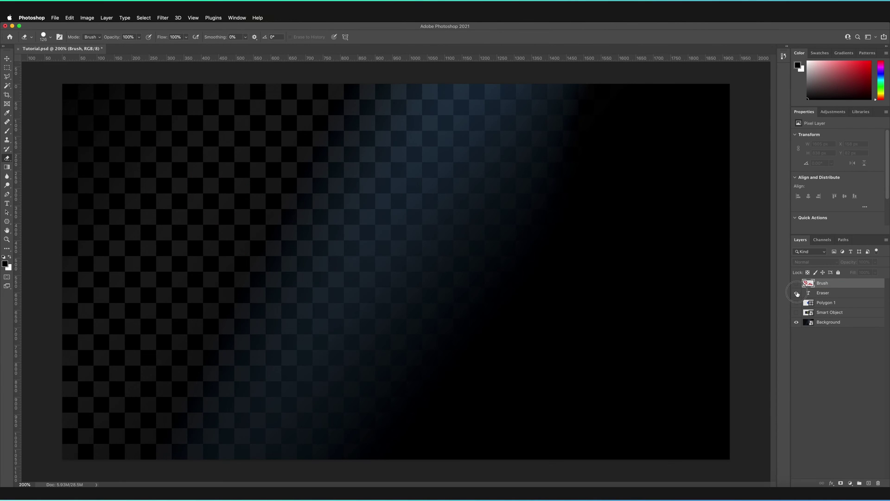
click(797, 294)
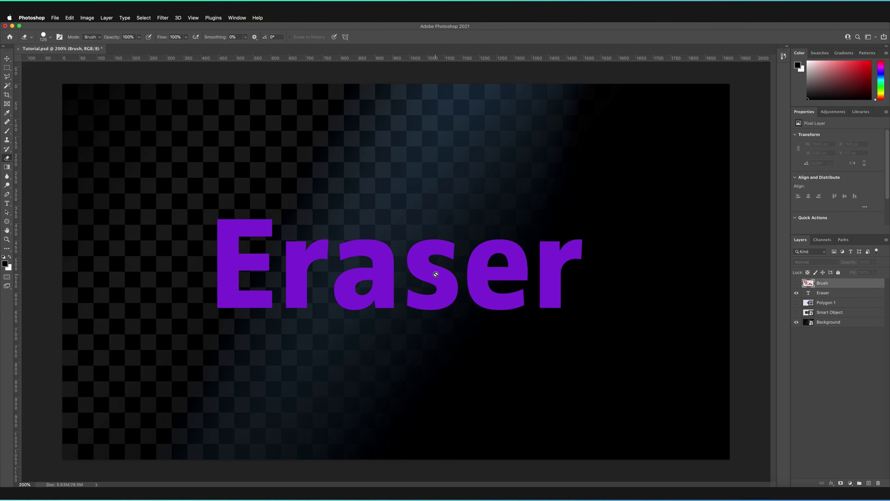
key(super+alt+a)
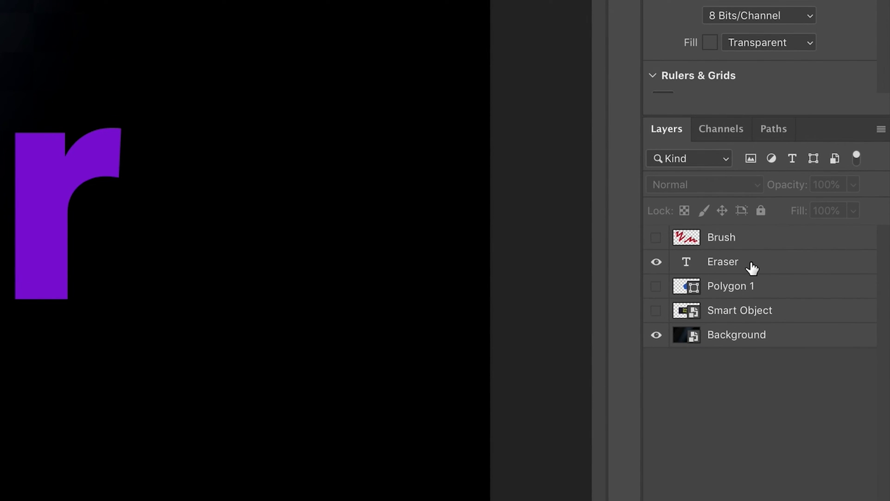
click(751, 261)
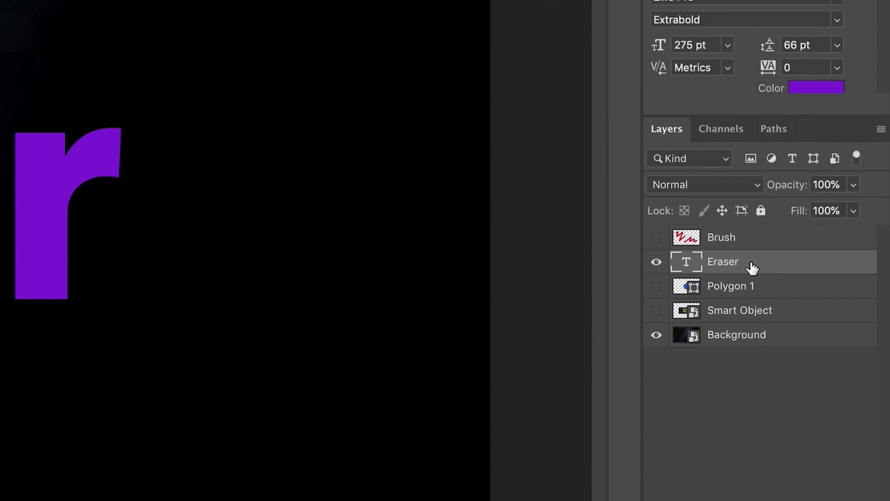
Rasterize the Eraser type layer with Rasterize Type from its layer menu
right_click(751, 261)
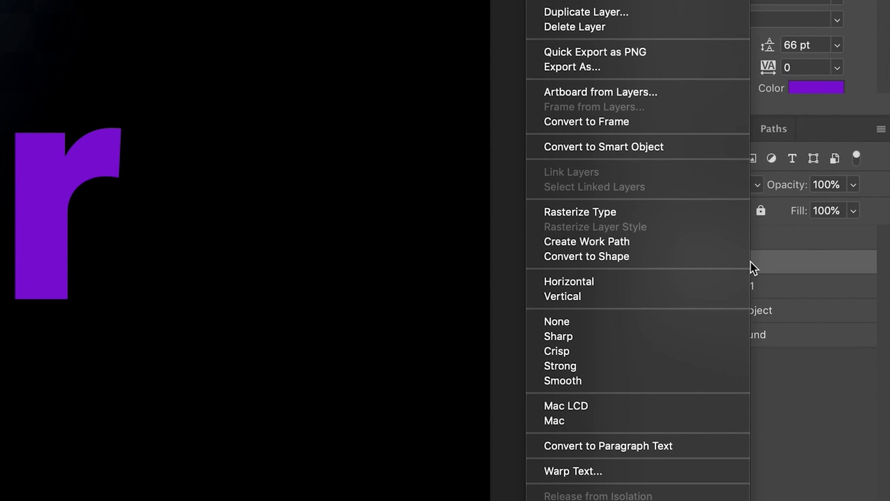
click(605, 214)
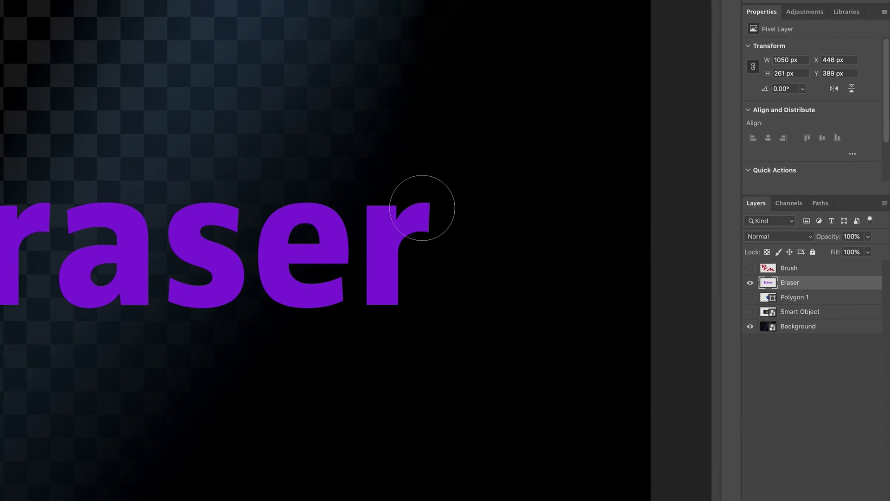
Wipe out the last letter 'r' so the purple text reads 'Erase'
click(55, 157)
drag(511, 238, 513, 298)
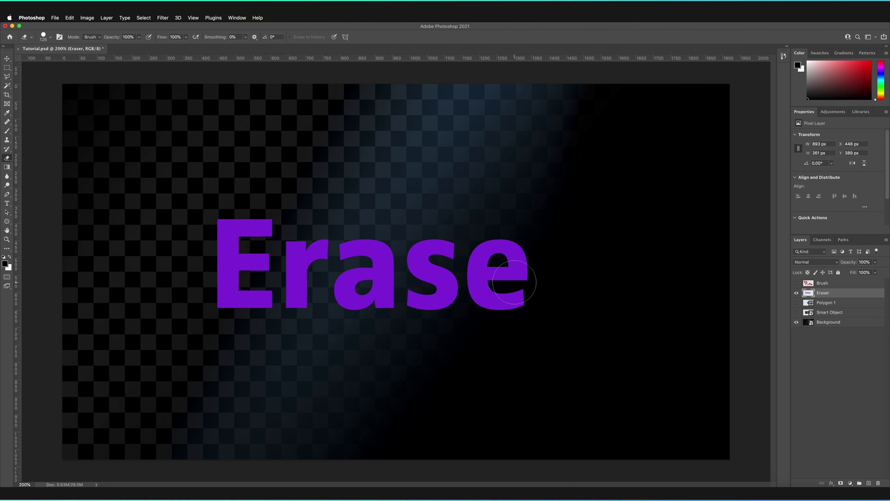
Swap the Erase text for Polygon 1, rasterize the pentagon, and erase its right side and bottom
click(797, 294)
click(797, 303)
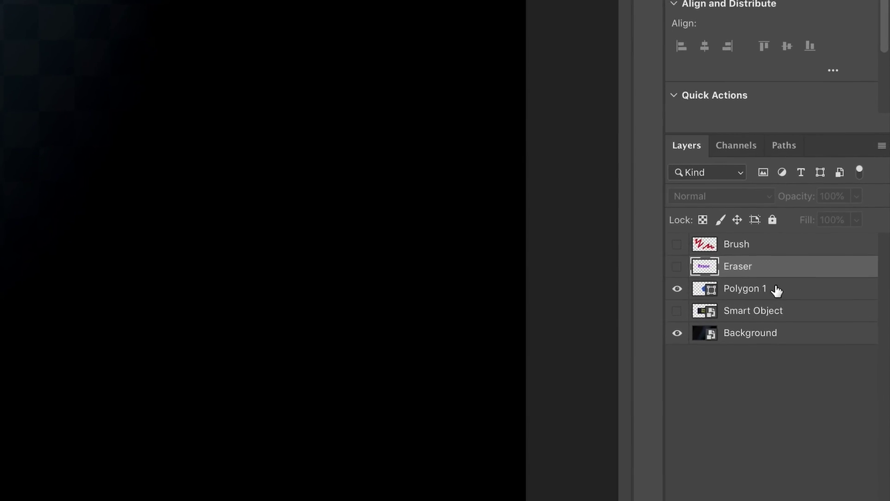
right_click(777, 290)
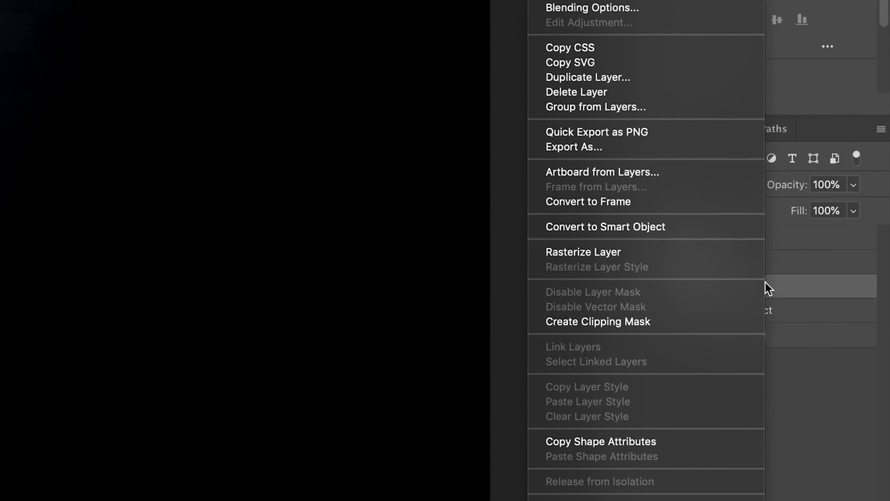
click(597, 254)
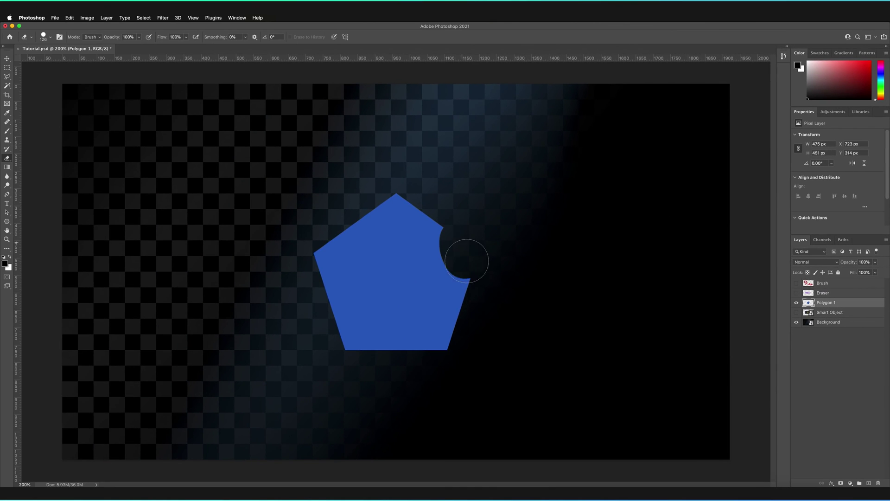
mouse_move(191, 223)
mouse_down()
mouse_move(152, 344)
mouse_move(57, 374)
mouse_up()
mouse_move(384, 350)
mouse_down()
mouse_move(386, 307)
mouse_move(354, 320)
mouse_move(339, 348)
mouse_move(363, 335)
mouse_move(445, 329)
mouse_up()
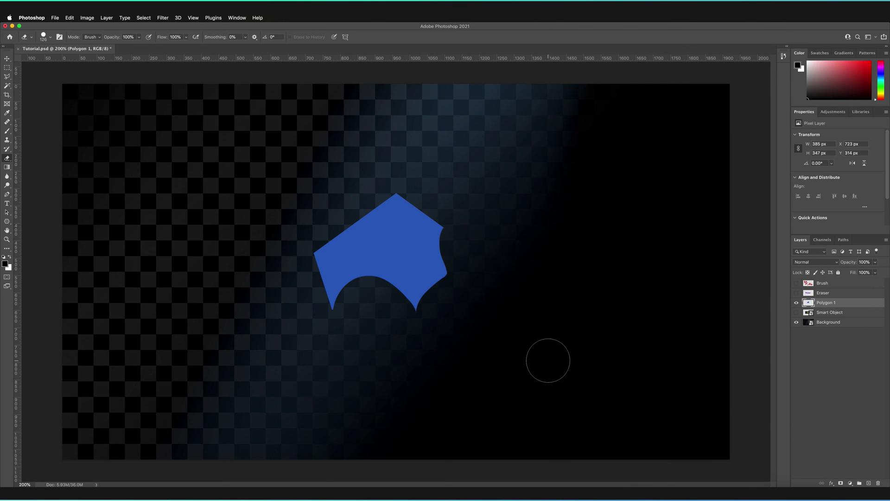
Hide Polygon 1 and show the Smart Object layer with its yellow text on stars
click(797, 302)
click(796, 313)
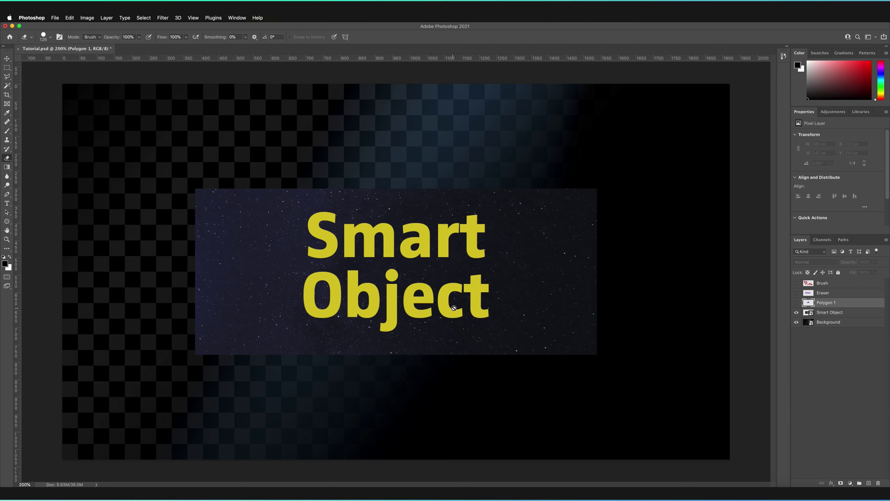
Erase the right edge of the star Image layer inside the Smart Object, save, and view Tutorial.psd
double_click(811, 314)
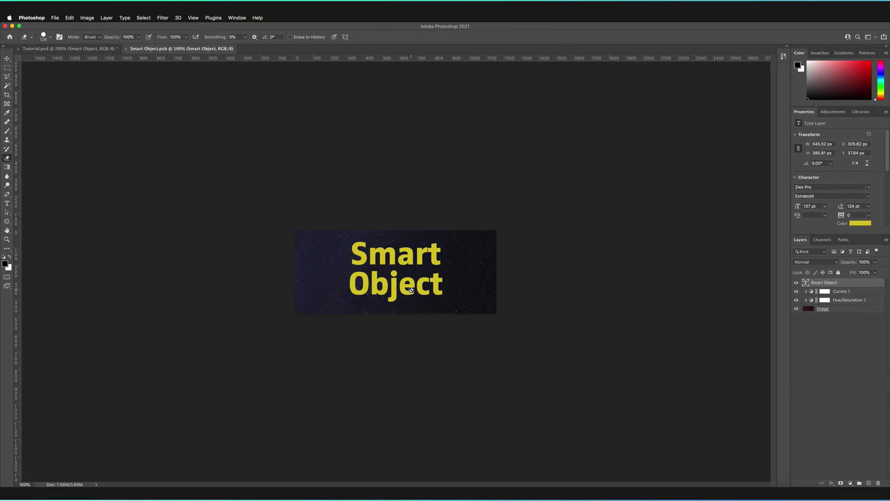
key(super+equal)
key(super+equal)
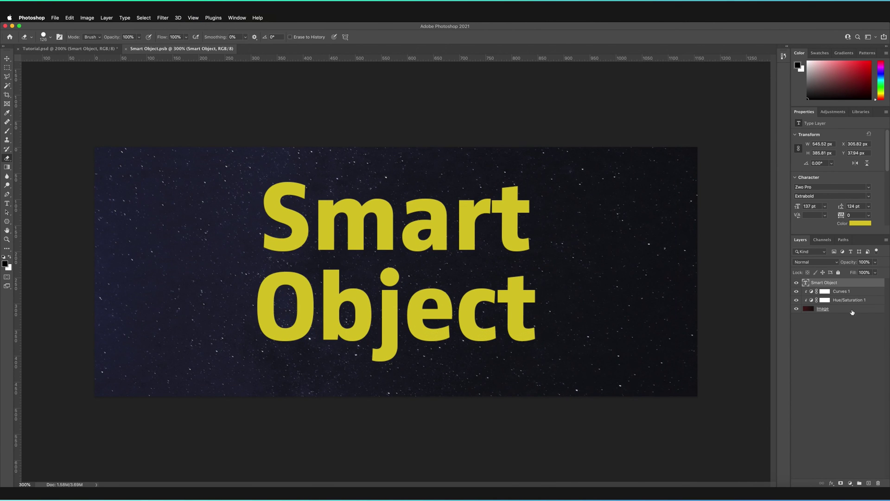
click(824, 309)
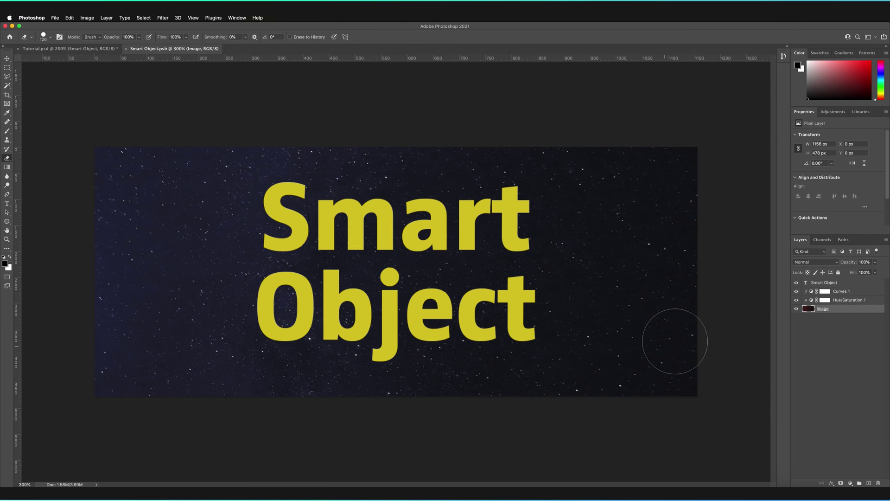
mouse_move(681, 323)
mouse_down()
mouse_move(668, 387)
mouse_move(627, 387)
mouse_move(687, 322)
mouse_move(687, 279)
mouse_move(662, 386)
mouse_move(623, 393)
mouse_move(705, 203)
mouse_move(679, 142)
mouse_move(675, 356)
mouse_move(642, 128)
mouse_move(619, 372)
mouse_move(601, 124)
mouse_move(589, 401)
mouse_up()
key(super+s)
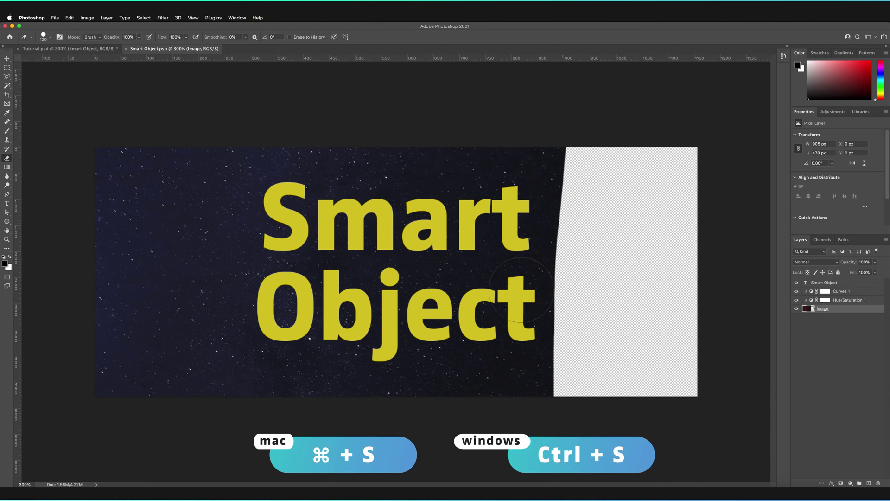
click(65, 48)
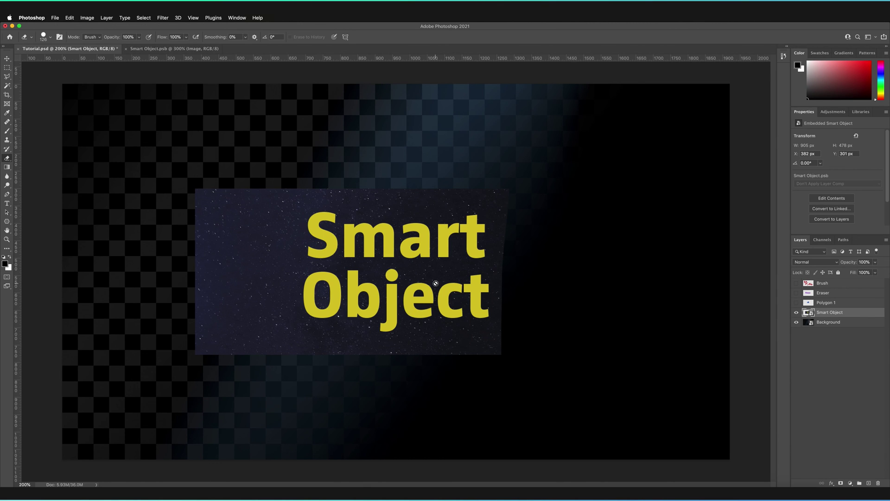
Undo the star erase in Smart Object.psb, save it, and return to Tutorial.psd
click(186, 50)
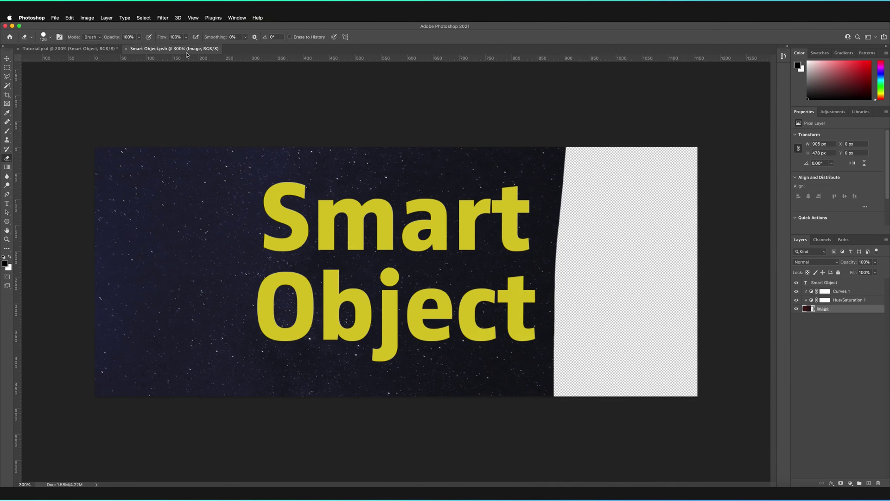
key(ctrl+z)
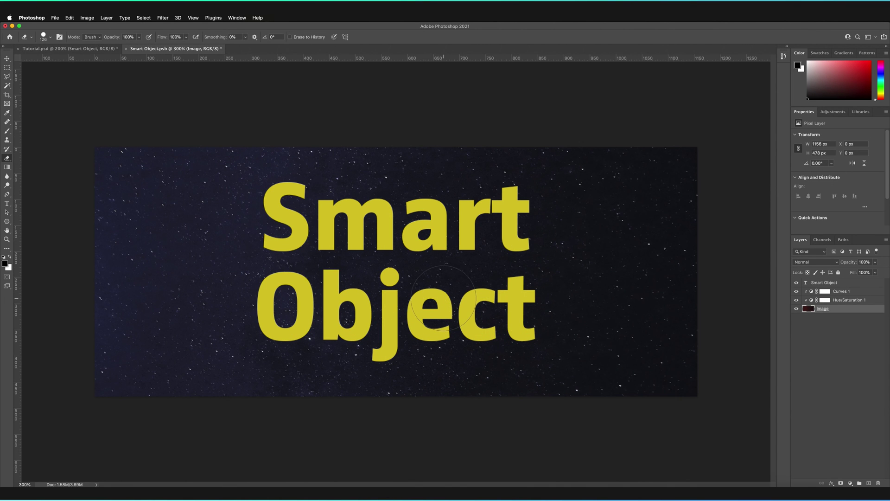
key(ctrl+s)
click(58, 48)
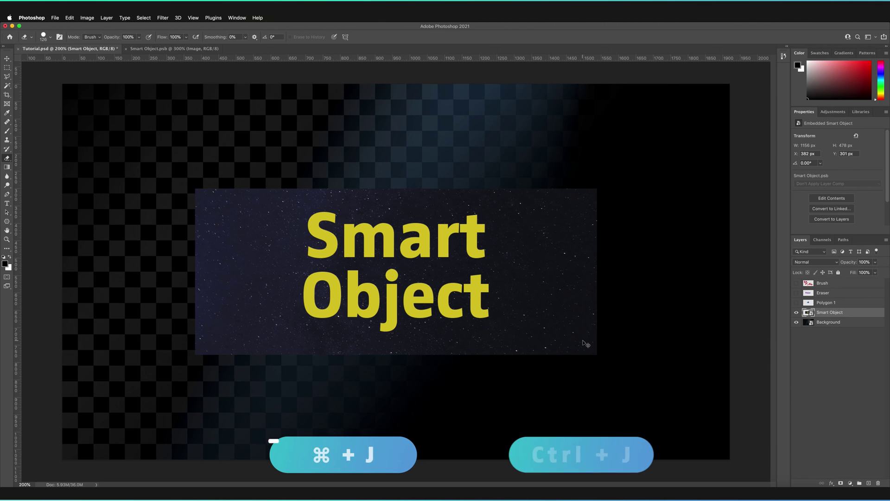
Duplicate and hide the Smart Object layer, rasterize the copy, and erase its right side to read 'Sma Obje'
key(super+j)
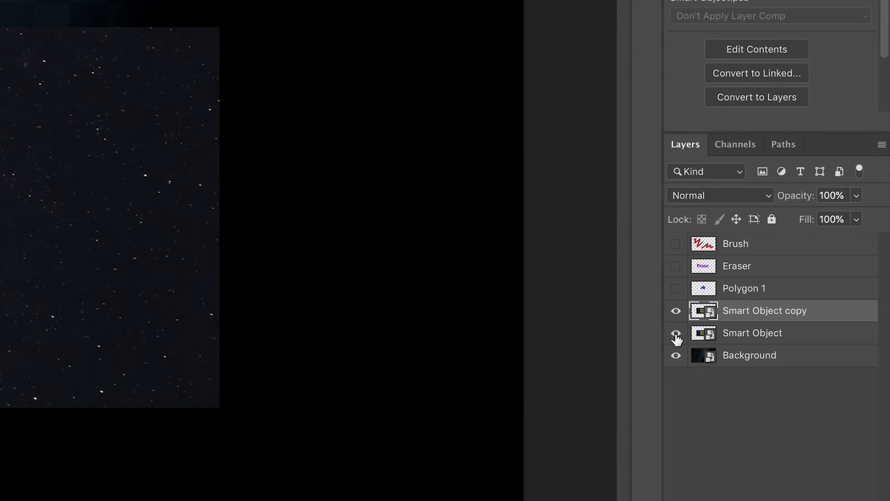
click(676, 334)
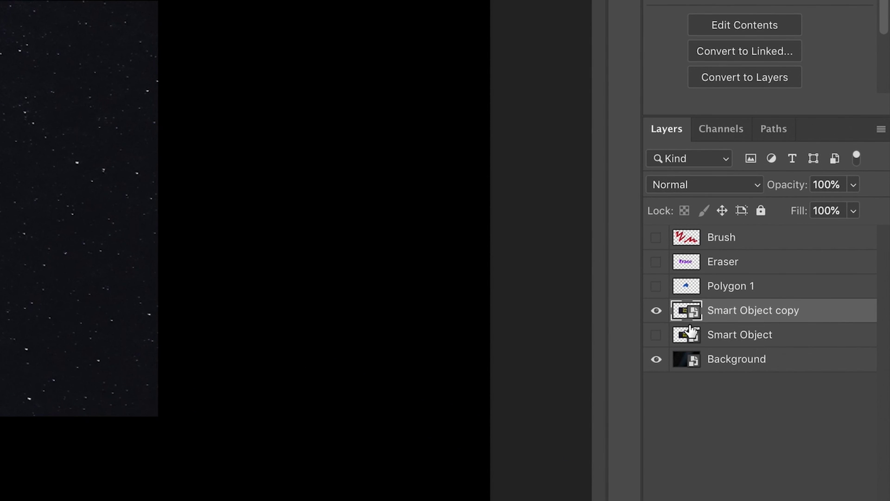
right_click(808, 314)
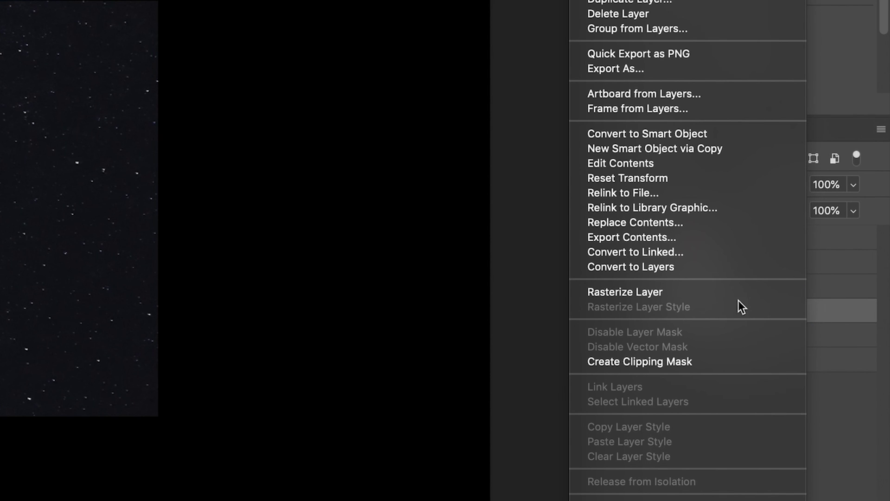
click(658, 290)
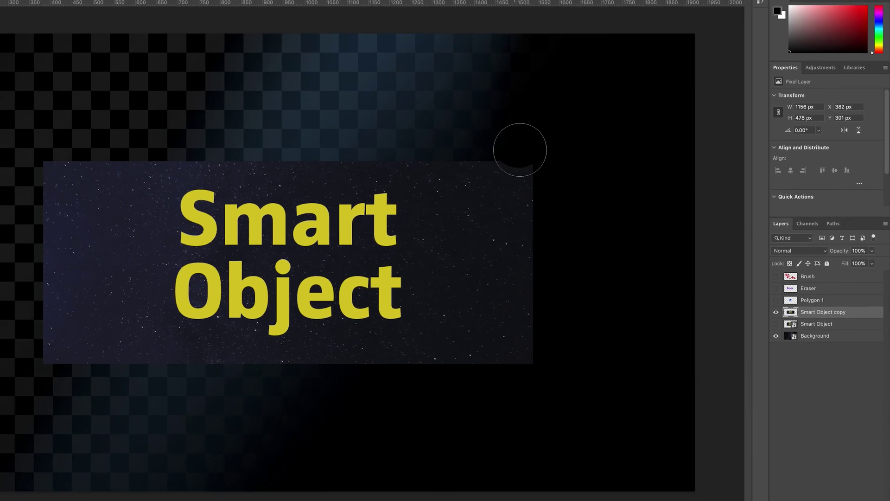
mouse_move(520, 150)
mouse_down()
mouse_move(510, 356)
mouse_move(495, 154)
mouse_move(432, 356)
mouse_move(467, 159)
mouse_up()
mouse_move(543, 186)
mouse_down()
mouse_move(533, 307)
mouse_move(524, 266)
mouse_move(492, 223)
mouse_move(522, 165)
mouse_move(509, 335)
mouse_move(472, 283)
mouse_move(452, 166)
mouse_move(450, 370)
mouse_up()
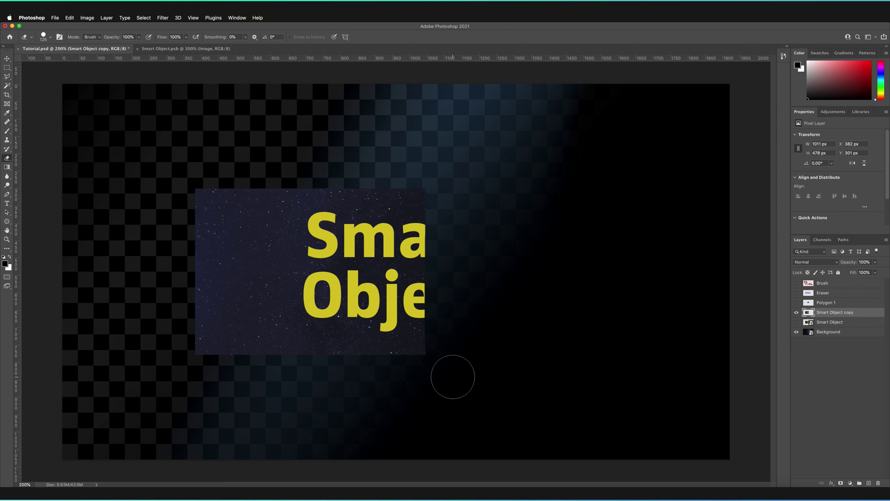